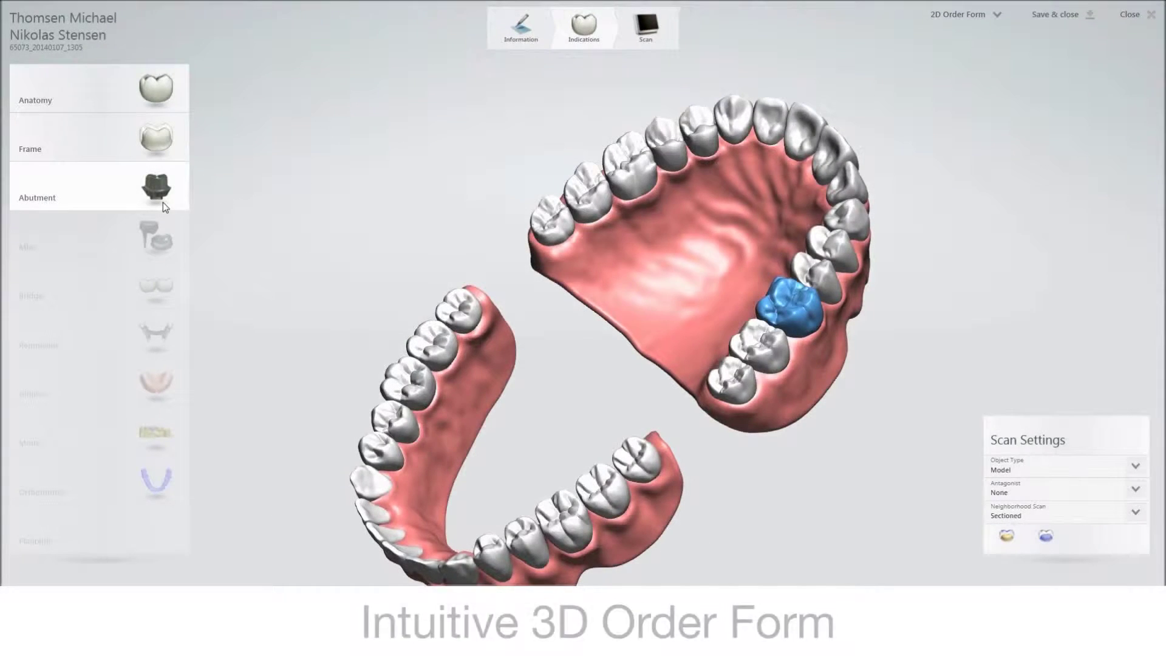
# Order a PY Interface kit abutment and Zirkon anatomy crown for tooth 16, then browse crown materials
pyautogui.click(163, 202)
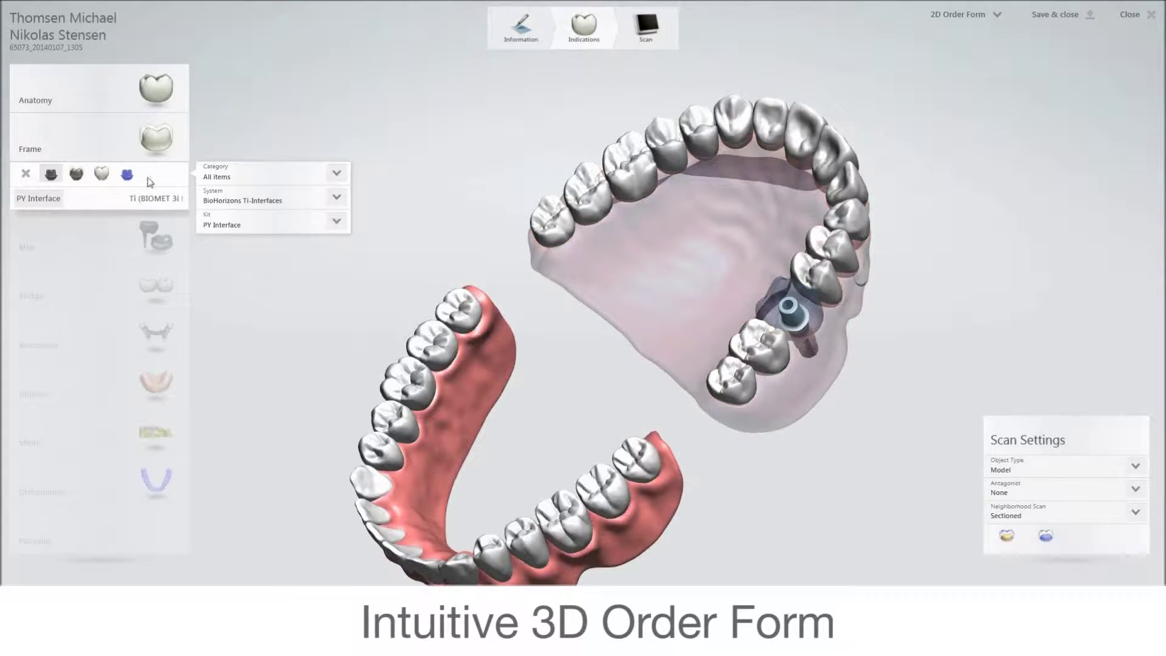
pyautogui.click(157, 85)
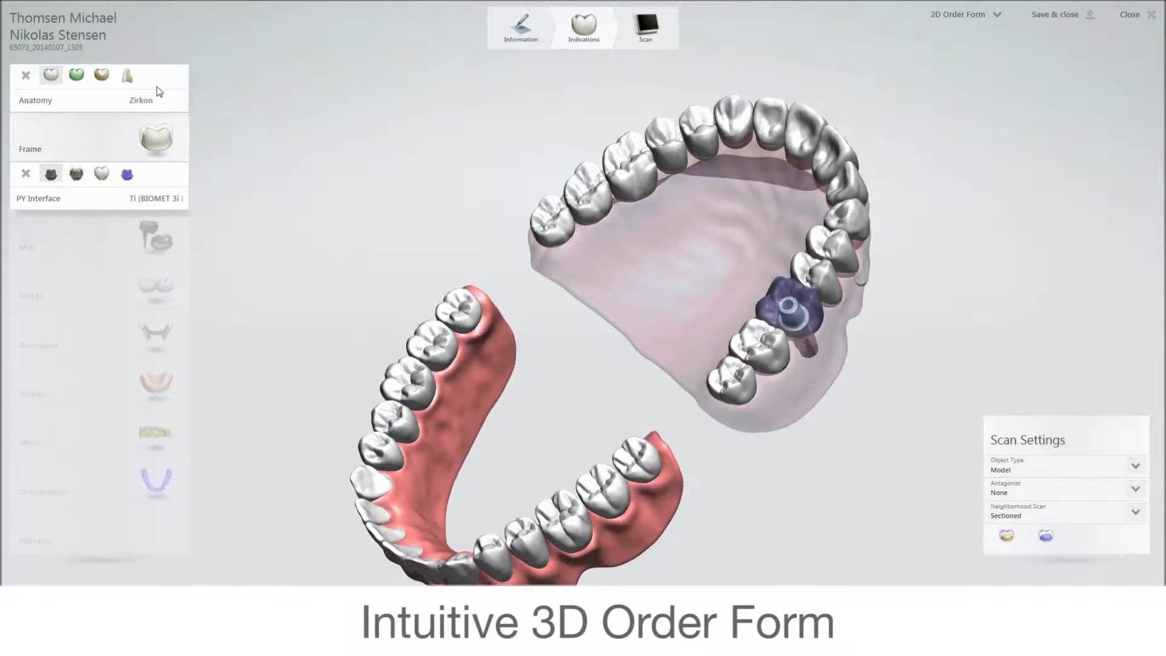
pyautogui.click(144, 101)
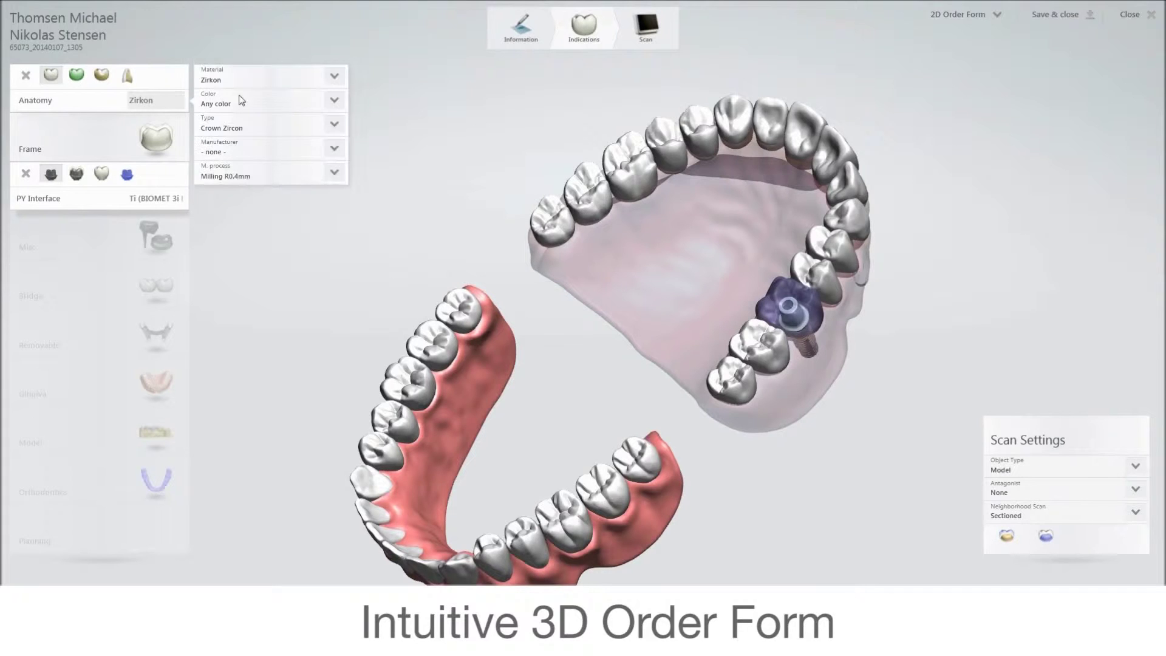
pyautogui.click(334, 77)
pyautogui.moveTo(342, 133); pyautogui.dragTo(348, 203)
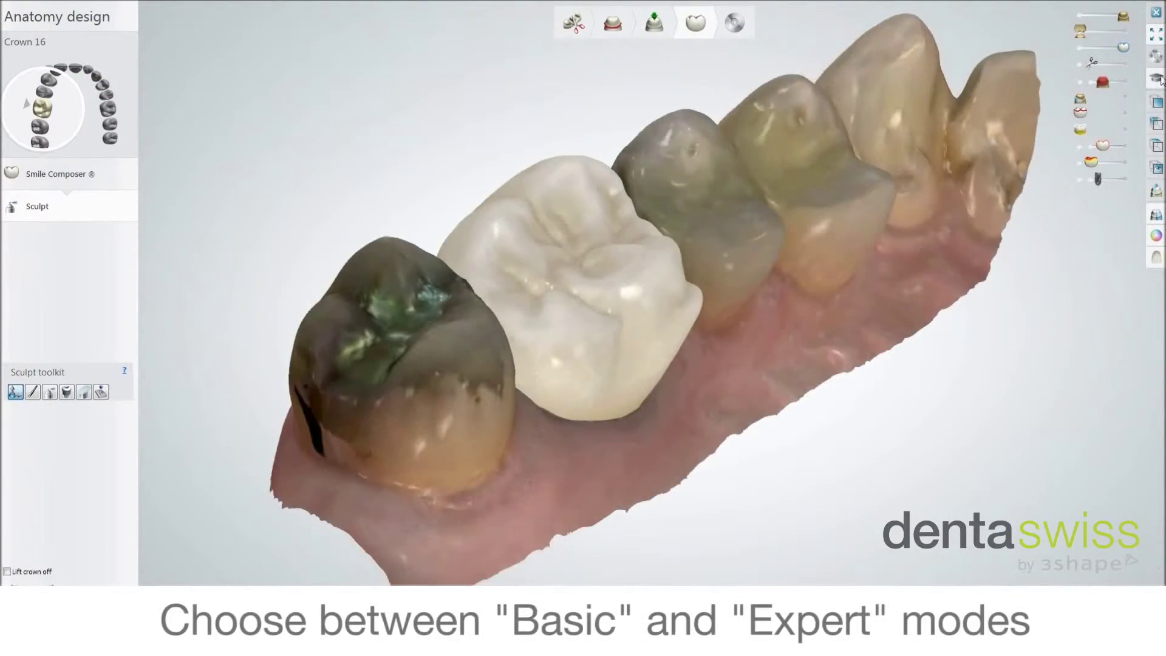
# Switch to Expert mode design tools and launch the Control Panel from Dental Manager
pyautogui.click(1158, 79)
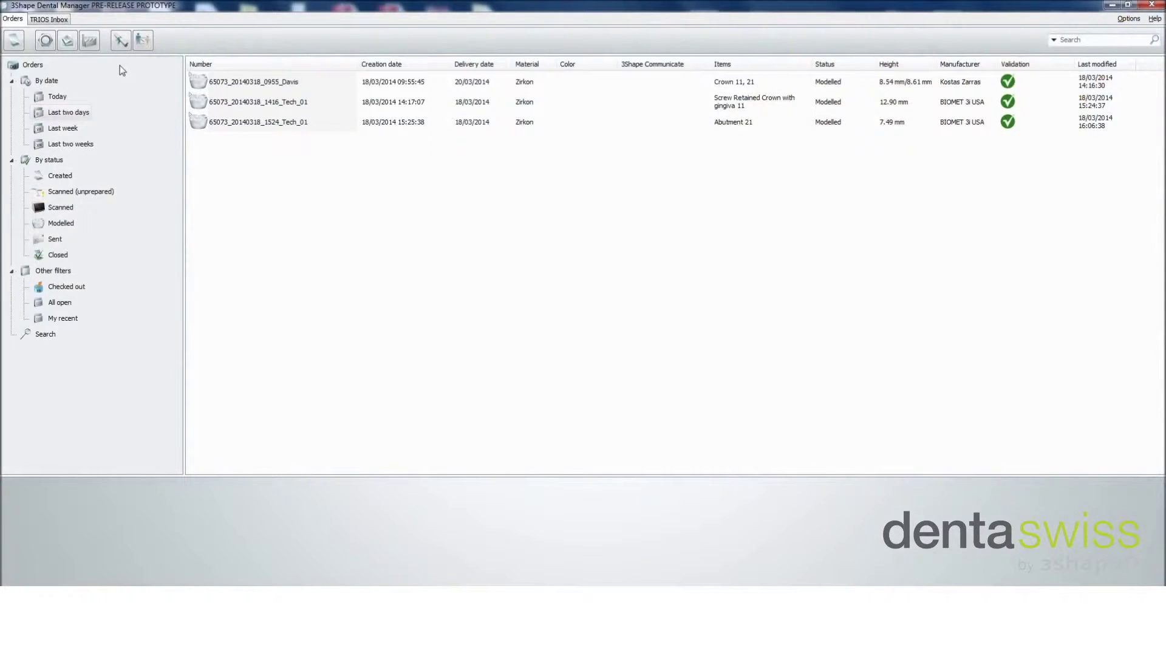
pyautogui.click(119, 41)
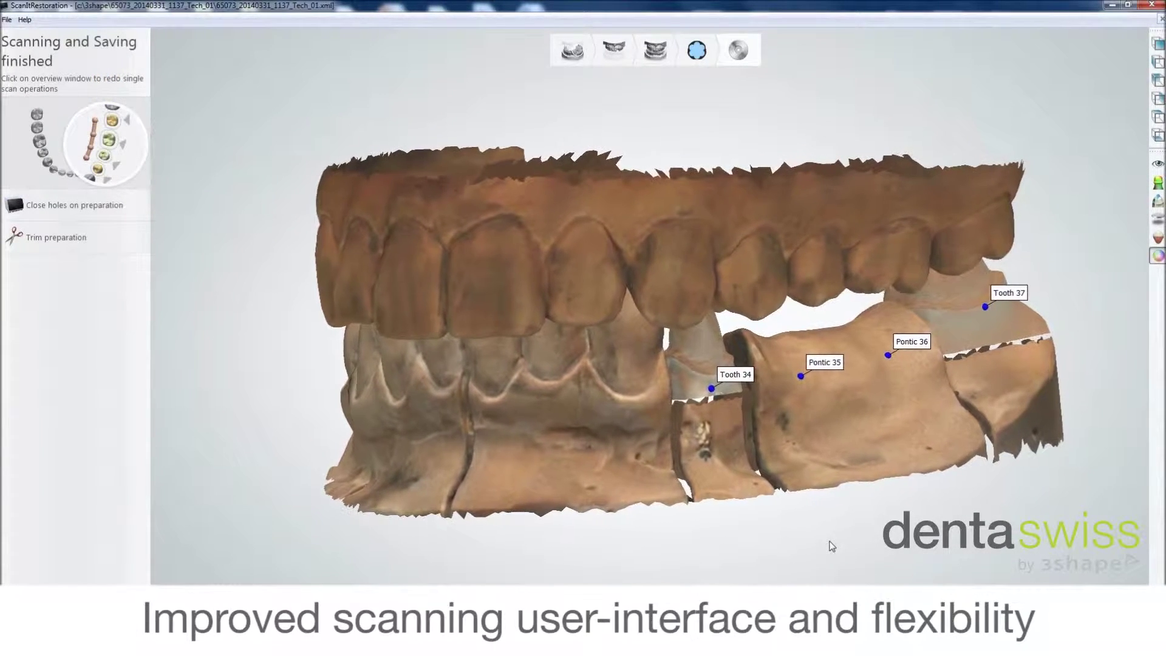
# Return to the antagonist scanning step and reload the old antagonist scan
pyautogui.click(615, 50)
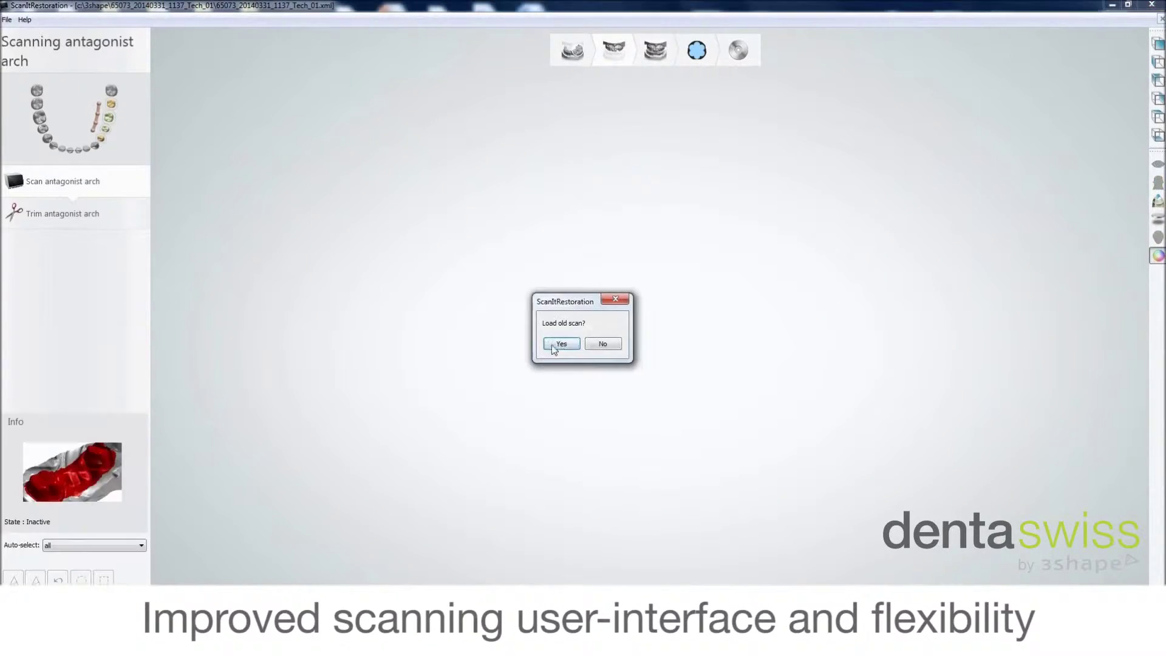
pyautogui.click(558, 344)
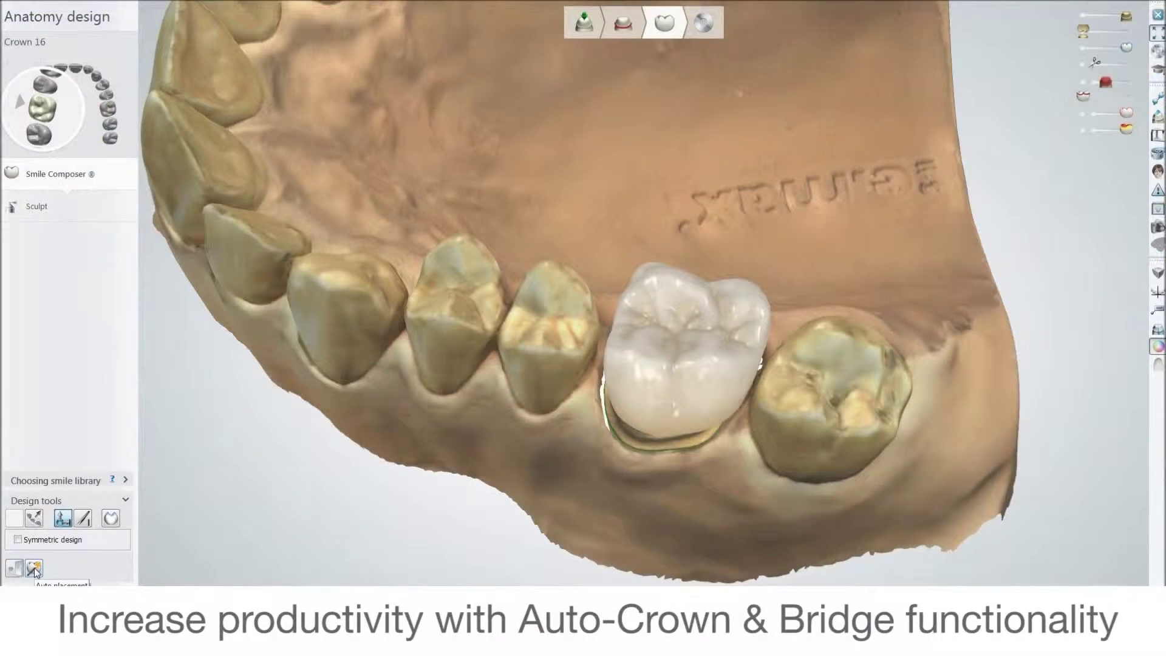
# Lift crown 16 with Auto placement and redraw a section of the die's margin line
pyautogui.click(35, 570)
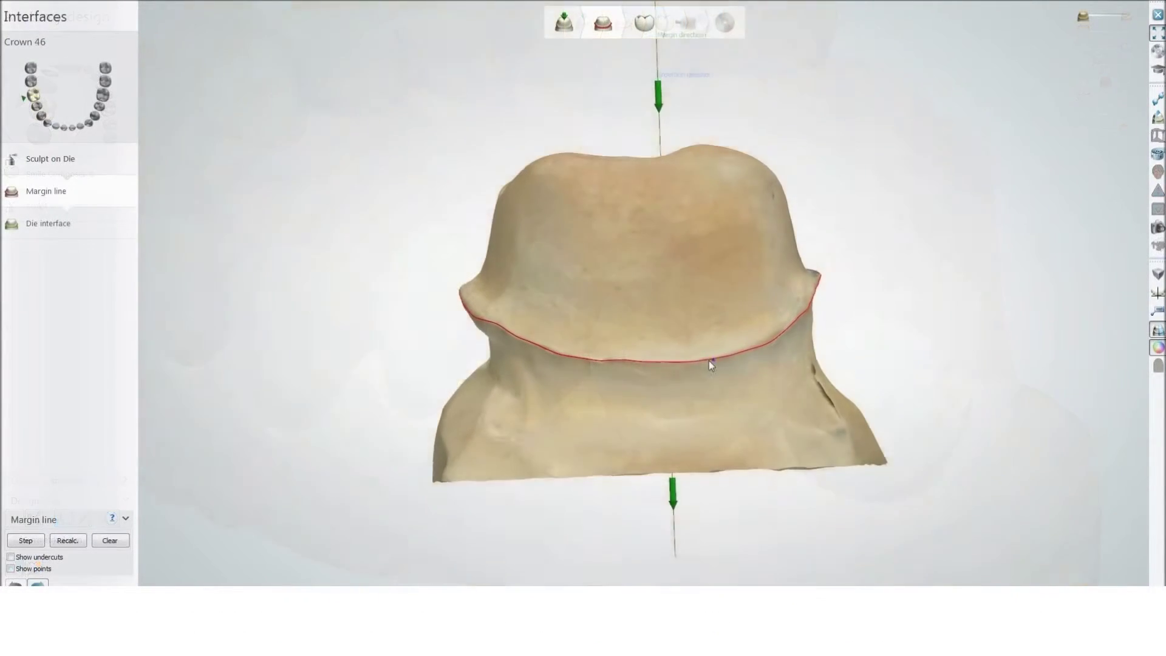
pyautogui.moveTo(709, 361)
pyautogui.mouseDown()
pyautogui.moveTo(611, 377)
pyautogui.moveTo(533, 351)
pyautogui.mouseUp()
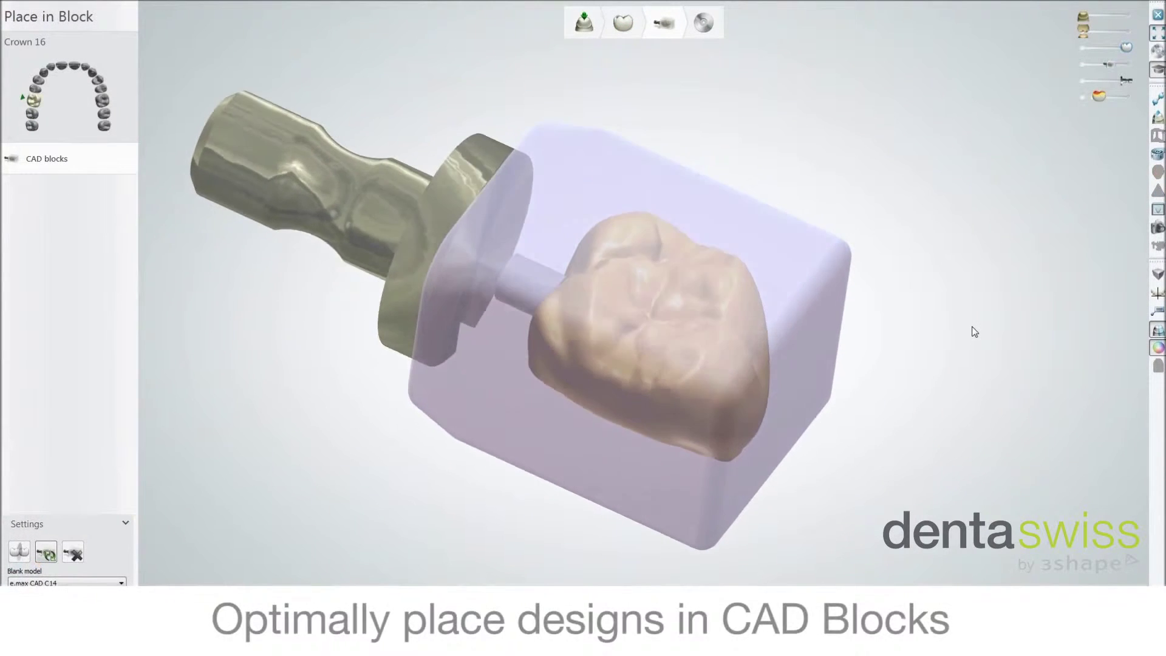
# Move and rotate the CAD block about 1.36° until crown 16 fits without holder collision
pyautogui.moveTo(858, 457)
pyautogui.mouseDown()
pyautogui.moveTo(856, 475)
pyautogui.moveTo(872, 467)
pyautogui.mouseUp()
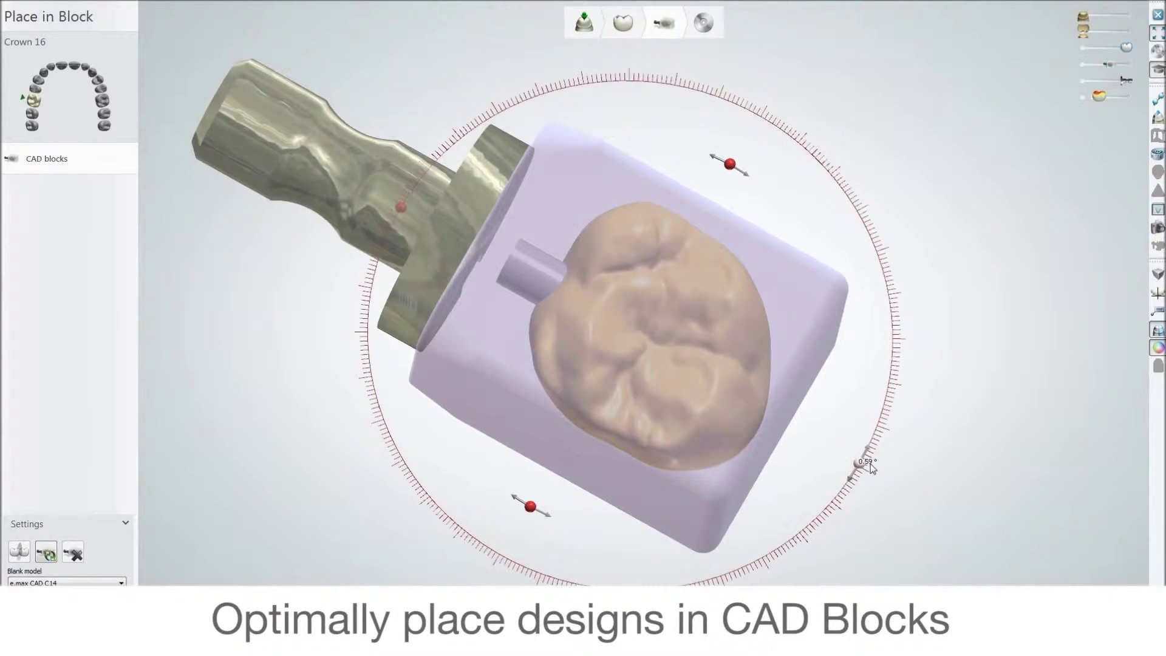
pyautogui.moveTo(762, 407); pyautogui.dragTo(731, 395)
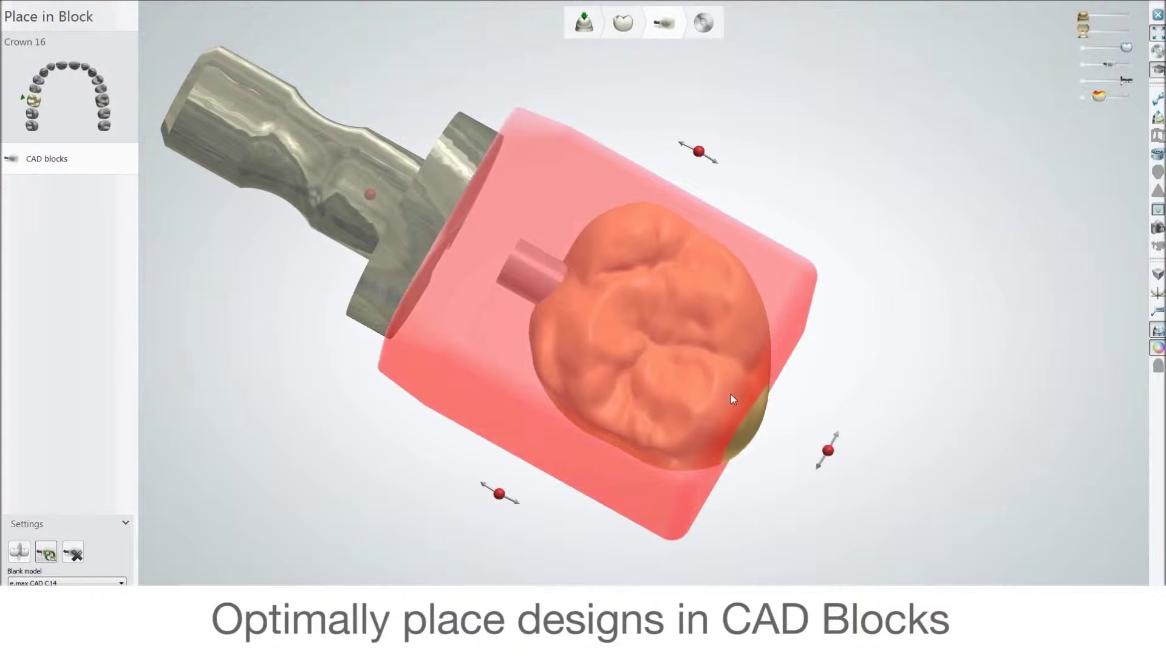
pyautogui.moveTo(670, 310); pyautogui.dragTo(713, 320)
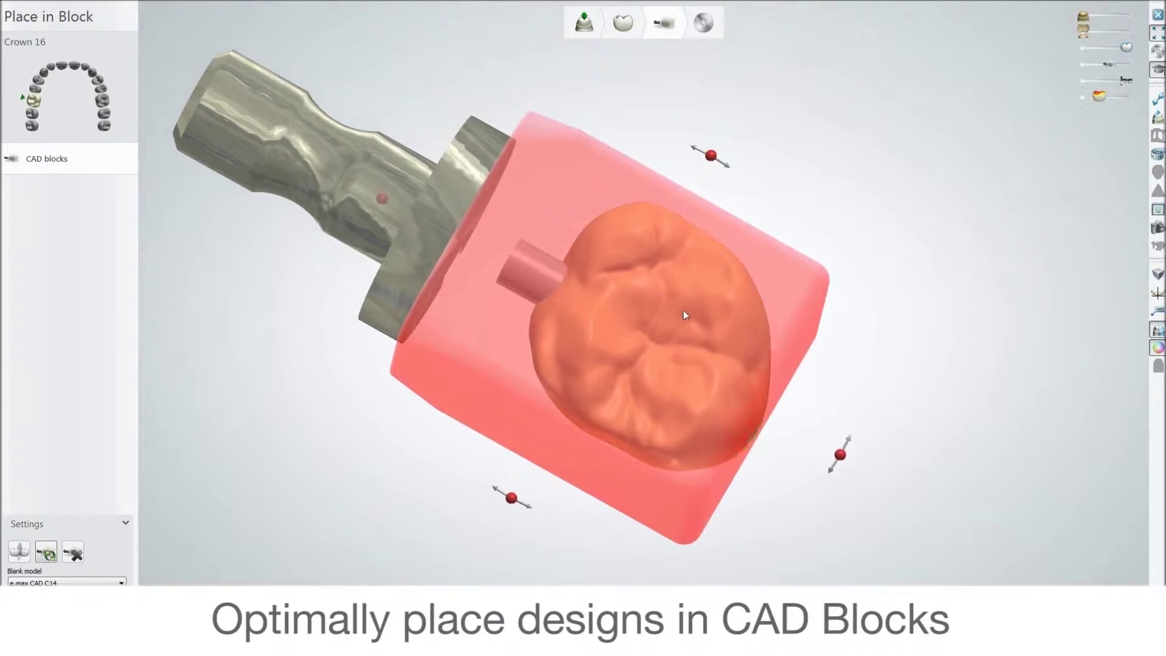
pyautogui.moveTo(756, 360); pyautogui.dragTo(942, 438)
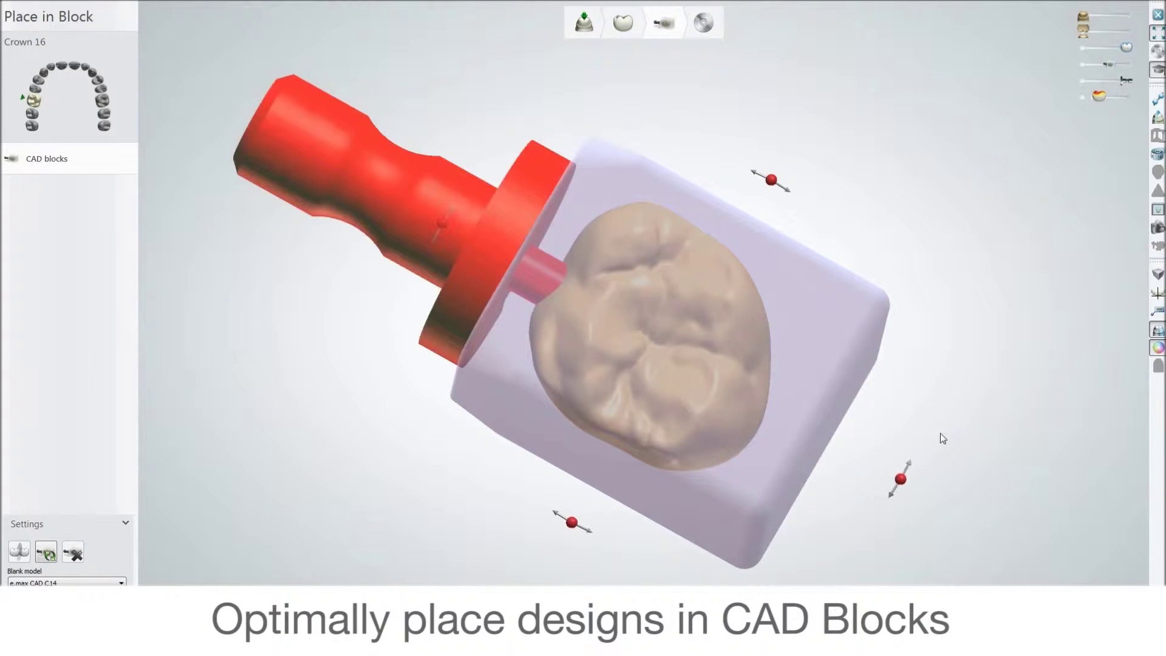
pyautogui.moveTo(825, 407); pyautogui.dragTo(796, 395)
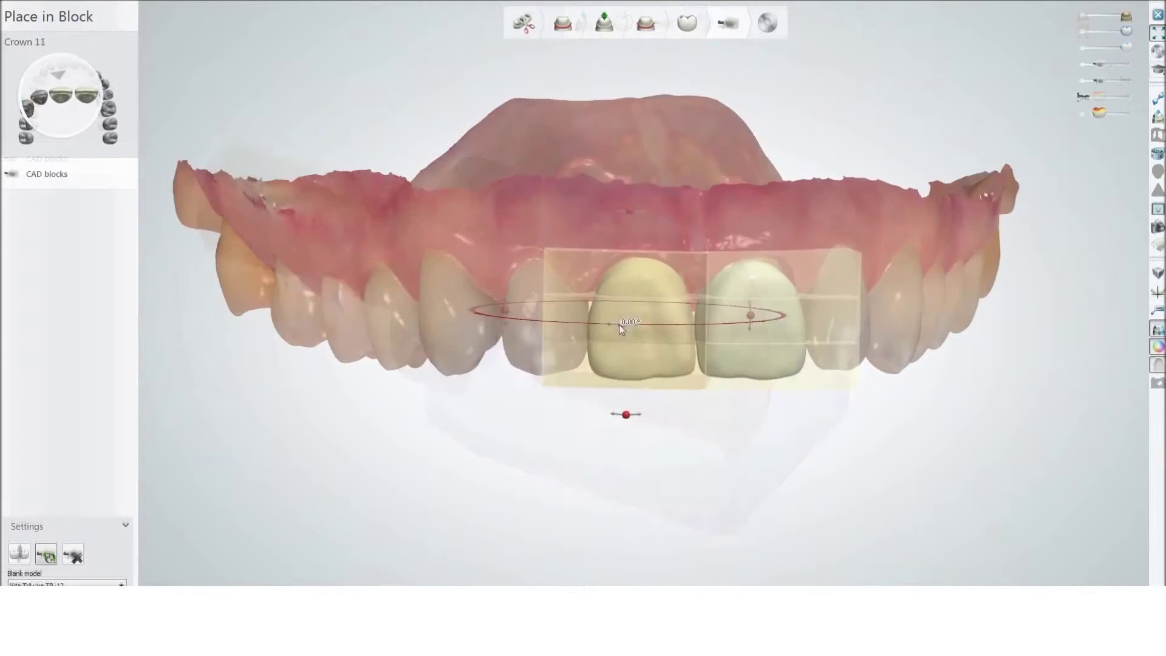
pyautogui.moveTo(619, 327); pyautogui.dragTo(626, 327)
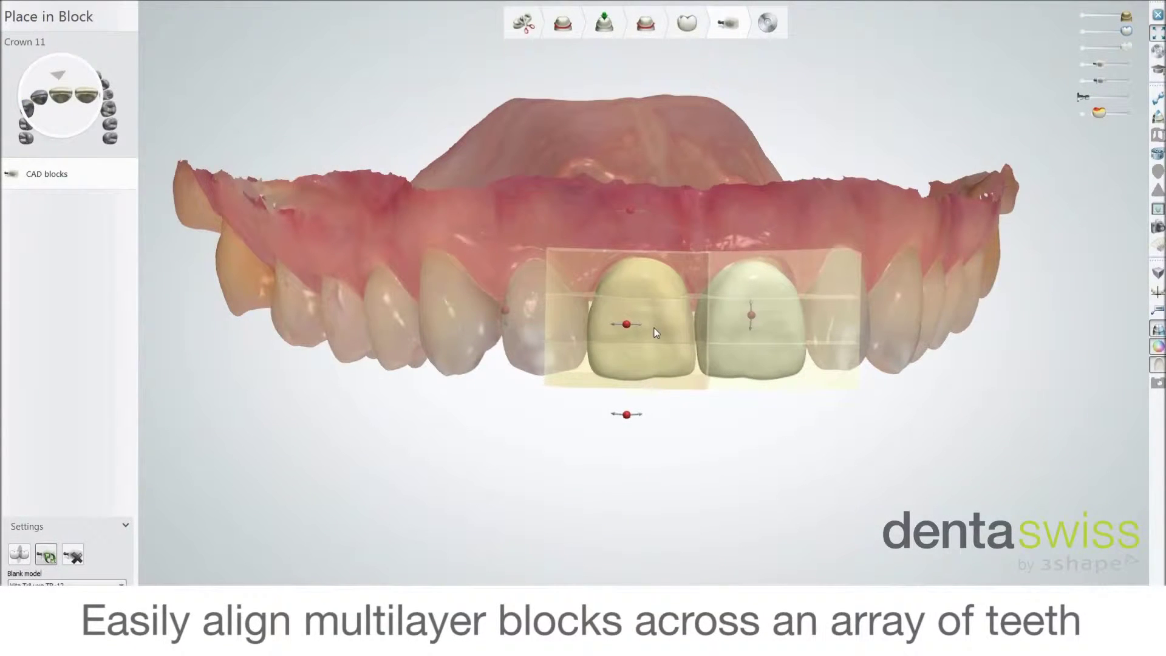
# Align the multilayer block over crown 11, then fade the jaw scan to reveal the implant screw
pyautogui.moveTo(653, 326); pyautogui.dragTo(652, 333)
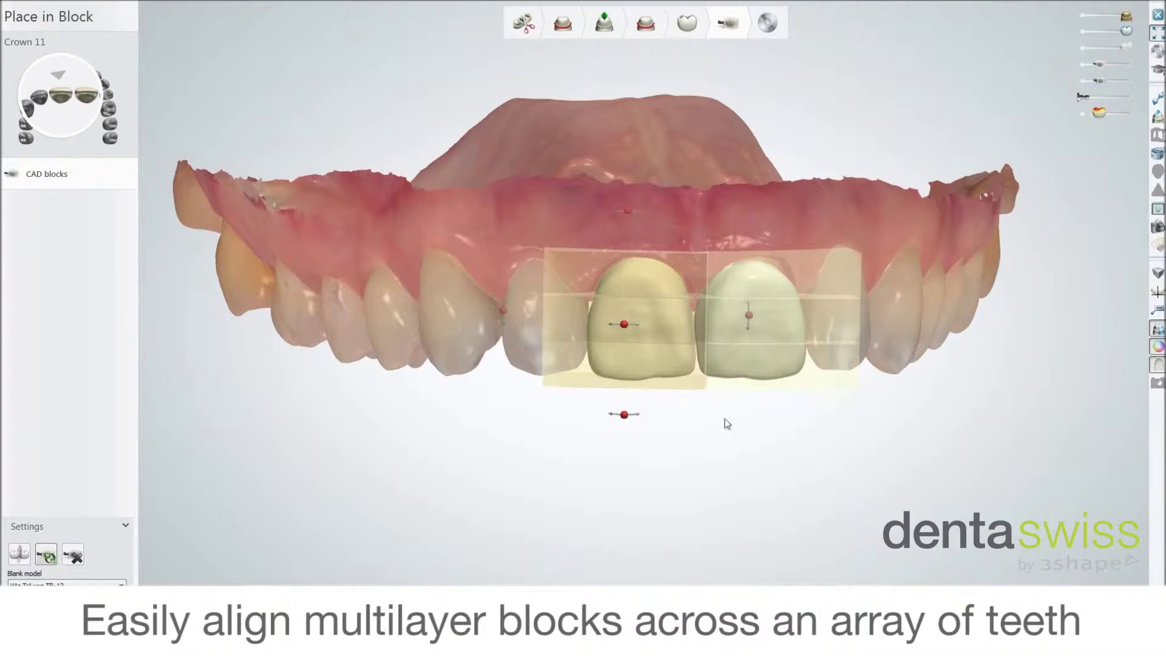
pyautogui.moveTo(626, 415); pyautogui.dragTo(630, 422)
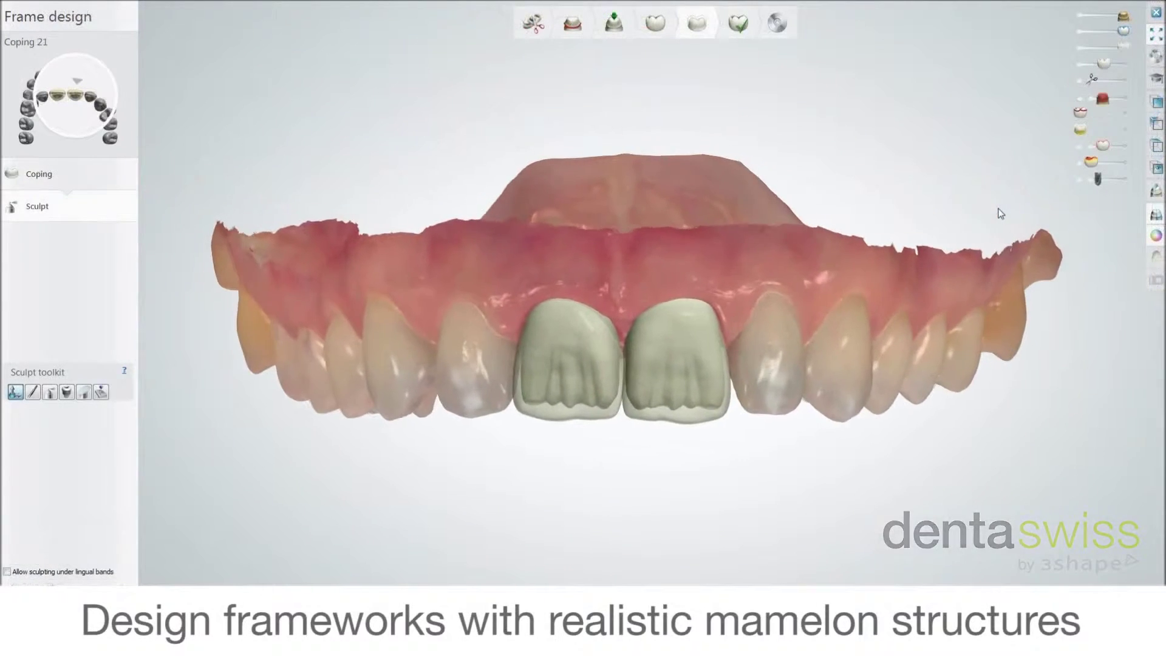
pyautogui.moveTo(1104, 64); pyautogui.dragTo(1117, 69)
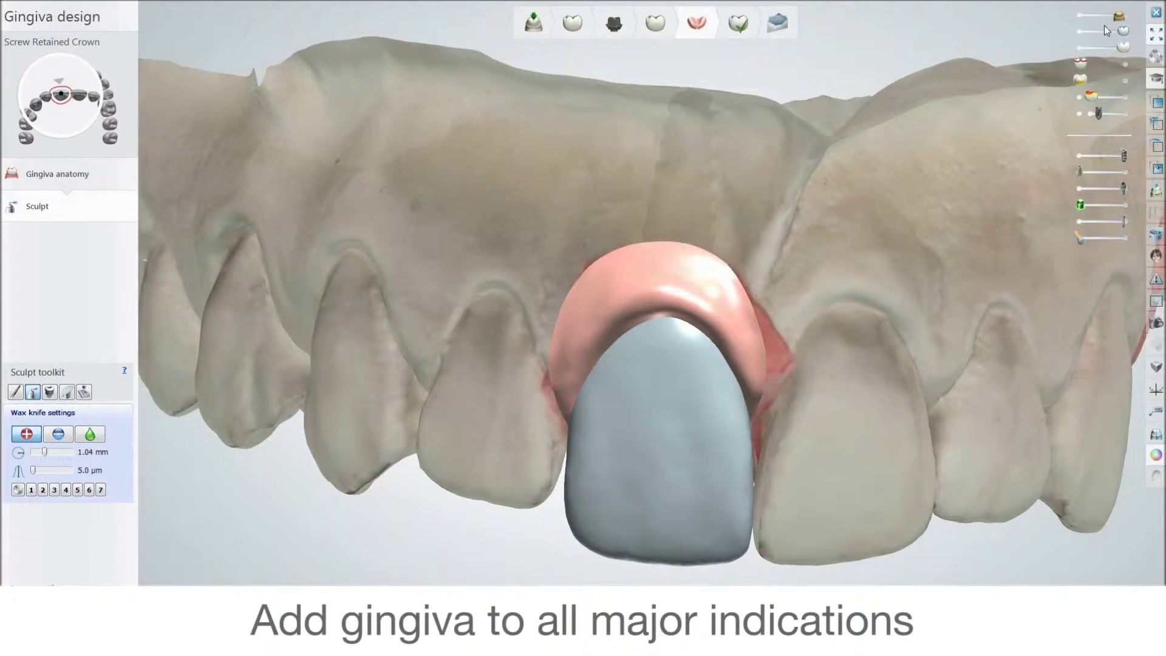
pyautogui.moveTo(1123, 21); pyautogui.dragTo(1075, 34)
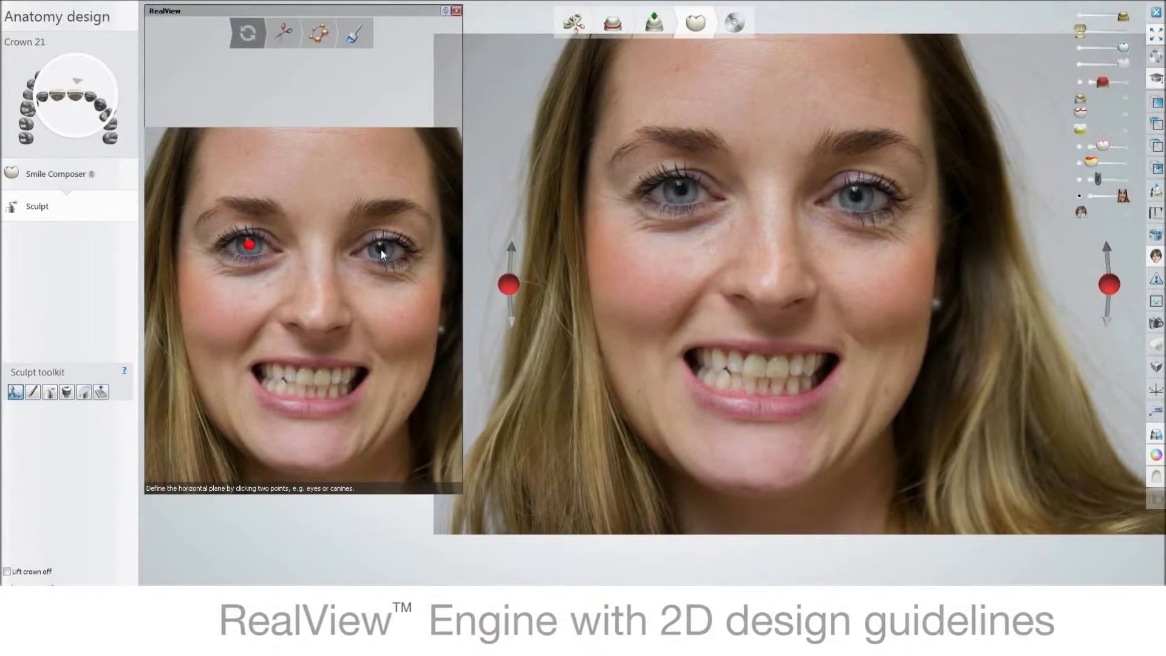
# Mark eye, dental midline and lip points on the smile photo and match the upper-jaw scan
pyautogui.click(379, 248)
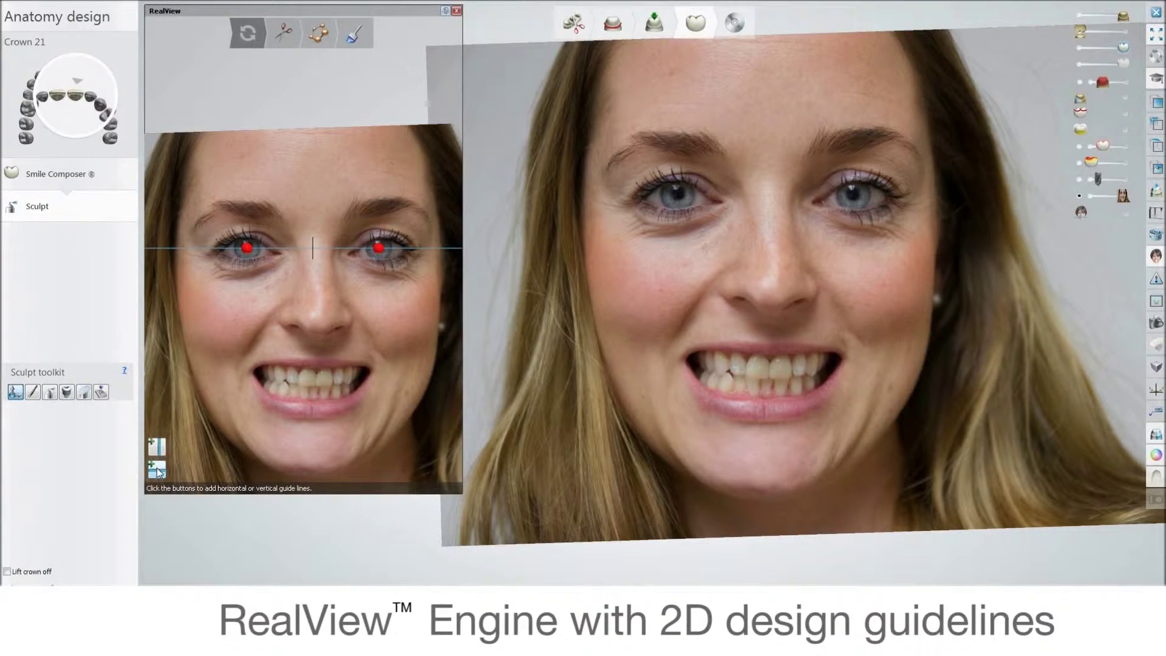
pyautogui.click(315, 367)
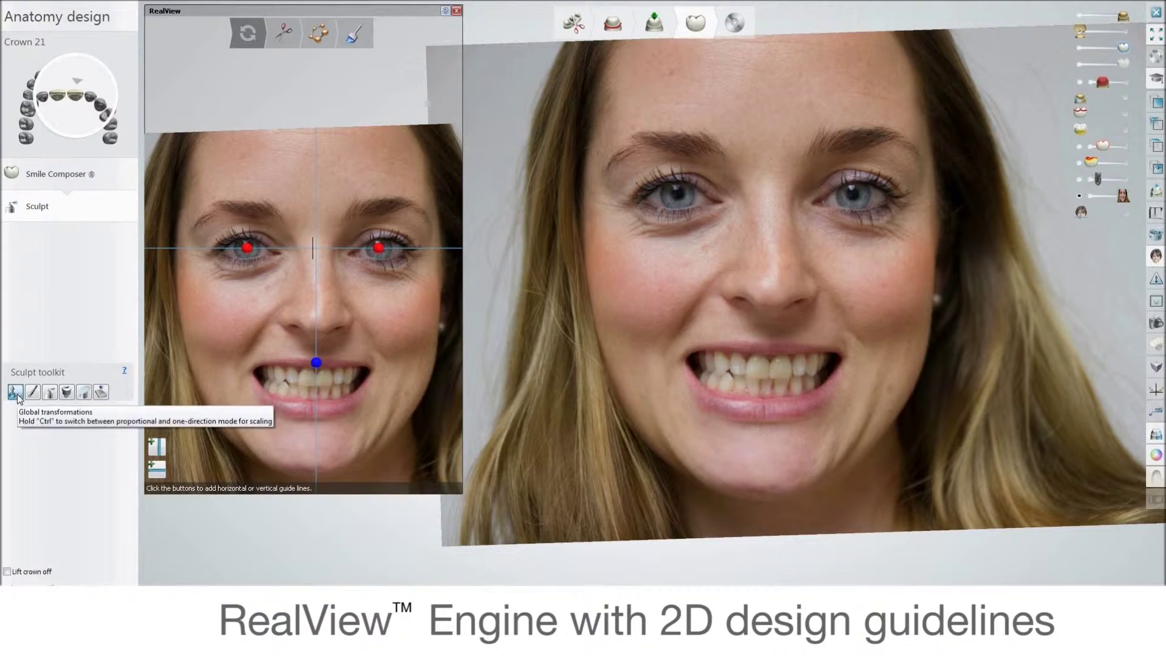
pyautogui.click(250, 378)
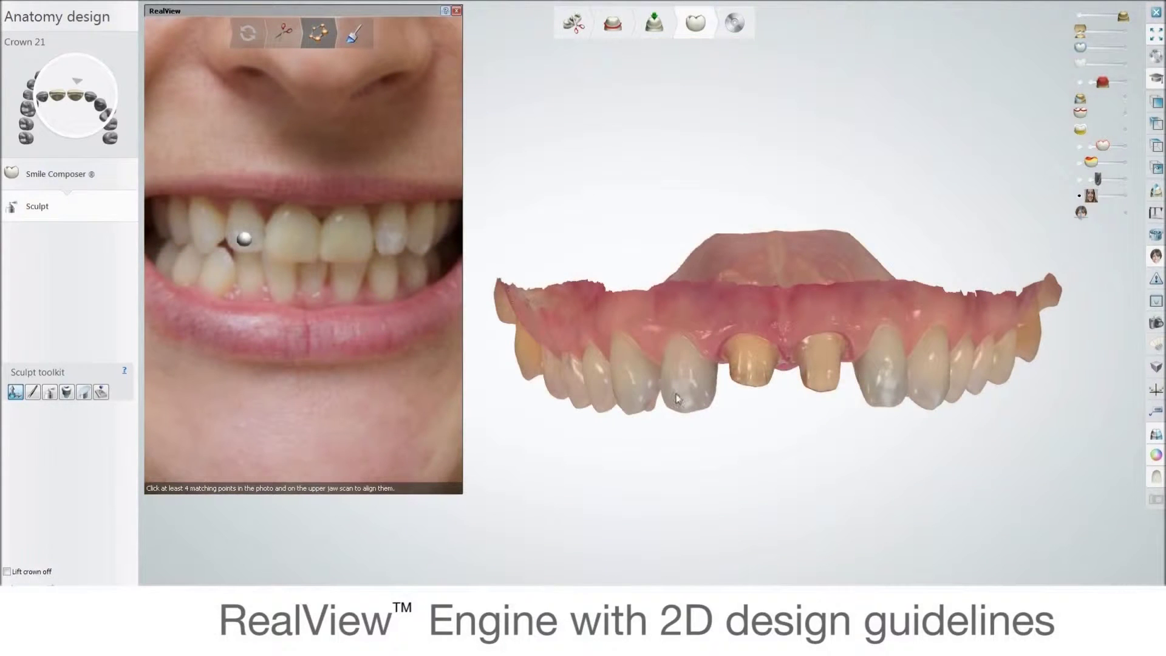
pyautogui.moveTo(678, 399); pyautogui.dragTo(694, 400, button='right')
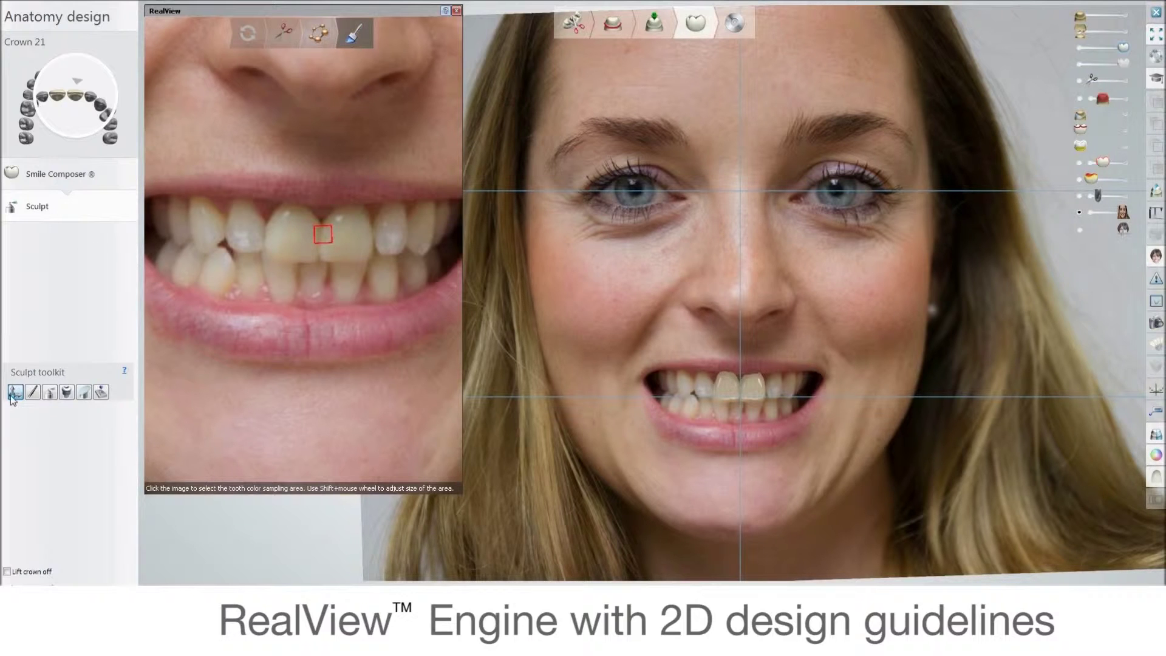
pyautogui.scroll(1, 721, 389)
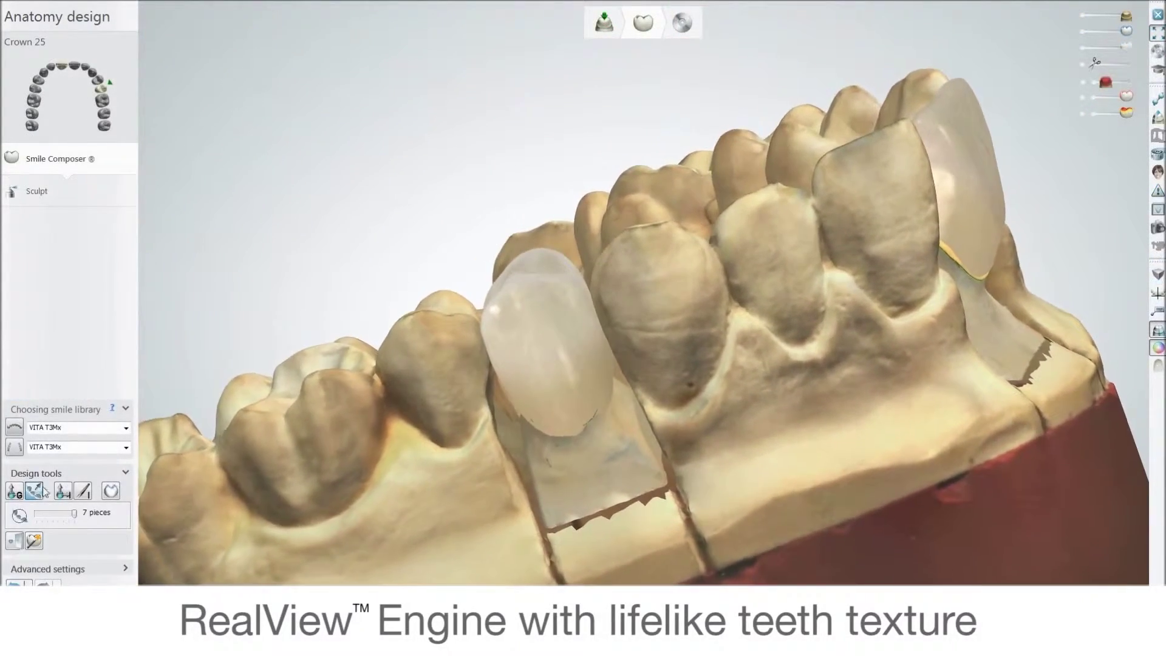
# Place a 1.5M1 shade measurement on the tooth right of the central incisors
pyautogui.click(61, 491)
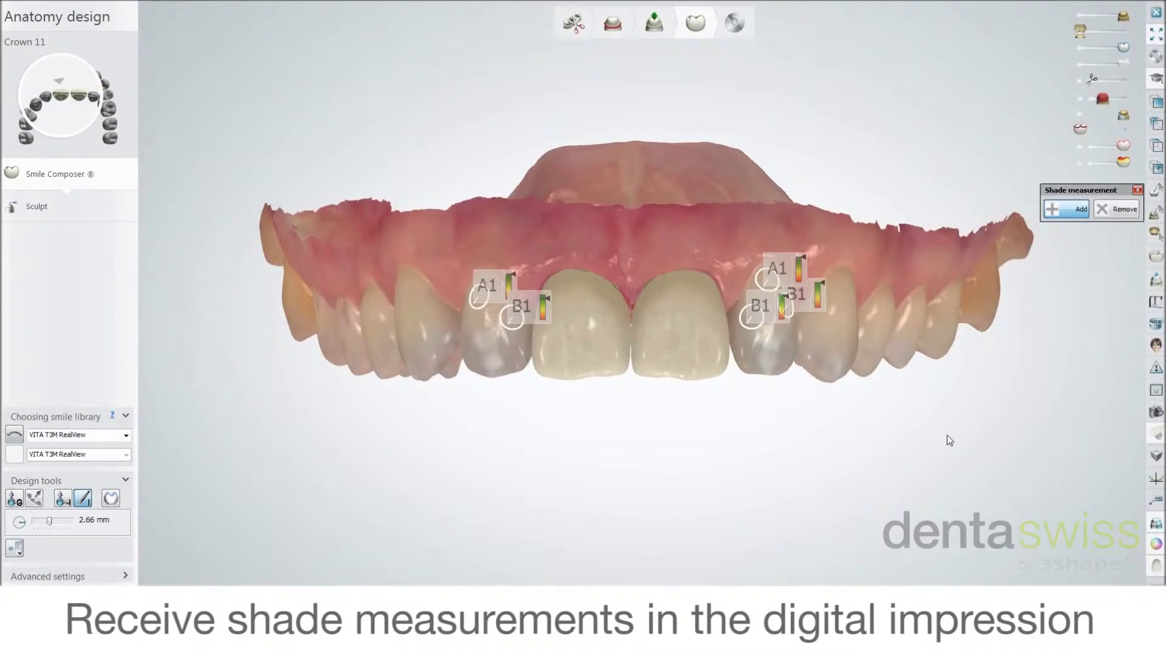
pyautogui.click(835, 331)
pyautogui.click(840, 338)
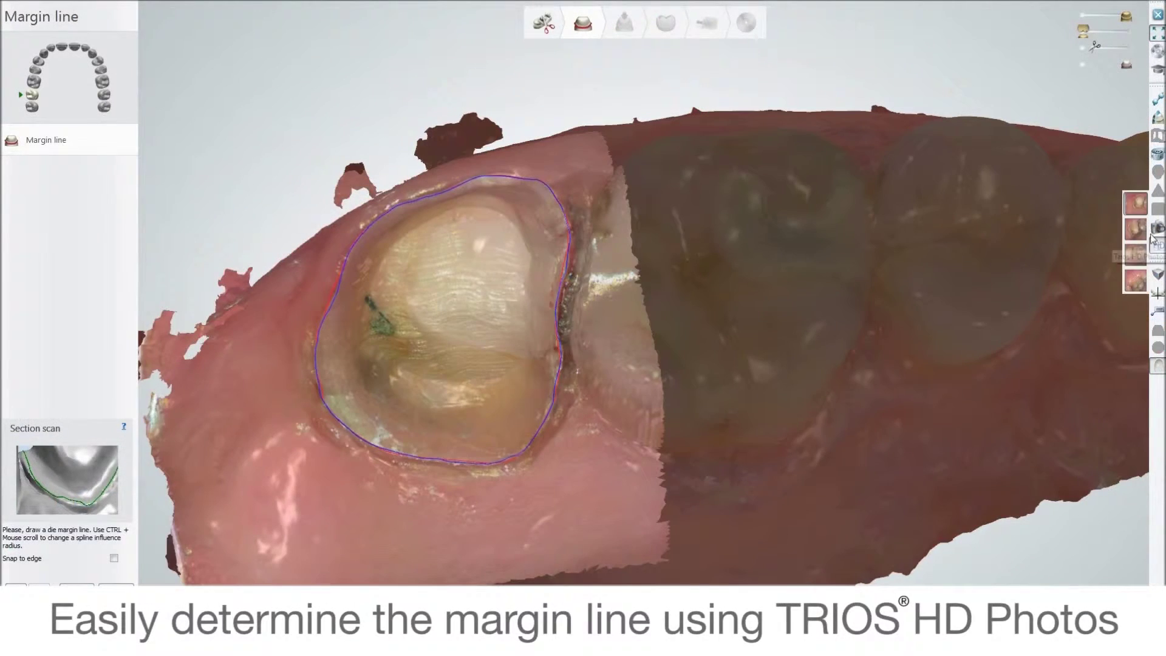
# Zoom to the prepared tooth and accept the traced margin line
pyautogui.click(1136, 204)
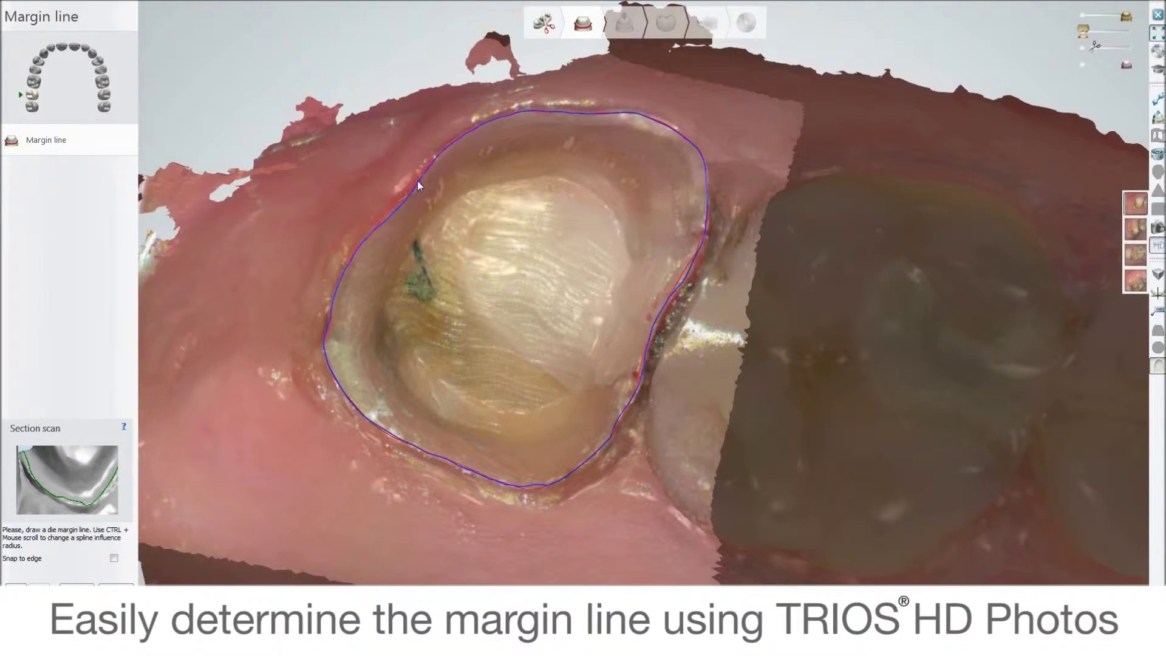
pyautogui.click(380, 223)
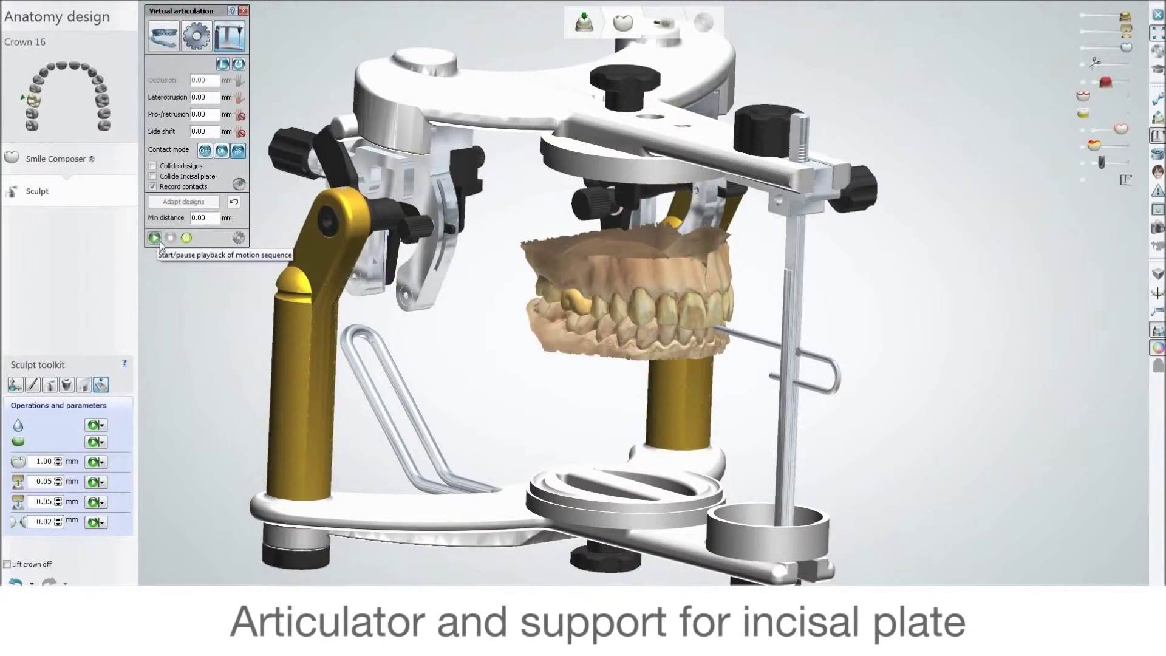
# Play the articulator's jaw motion, then reshape the core outline for post and core 16
pyautogui.click(155, 238)
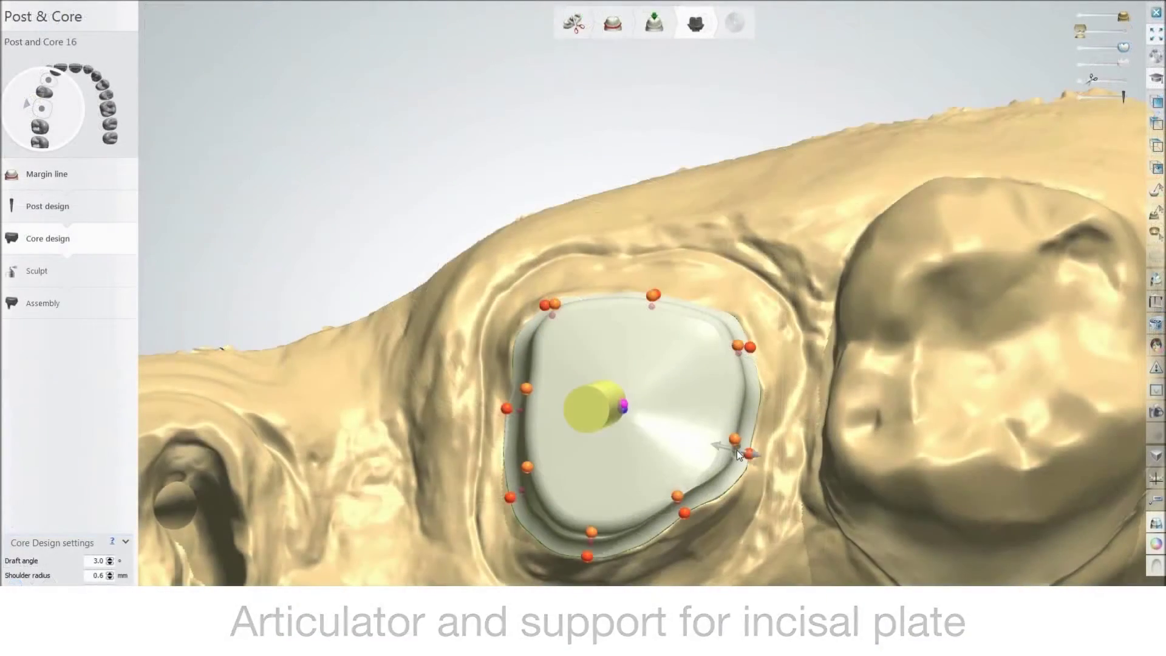
pyautogui.moveTo(737, 450); pyautogui.dragTo(764, 459)
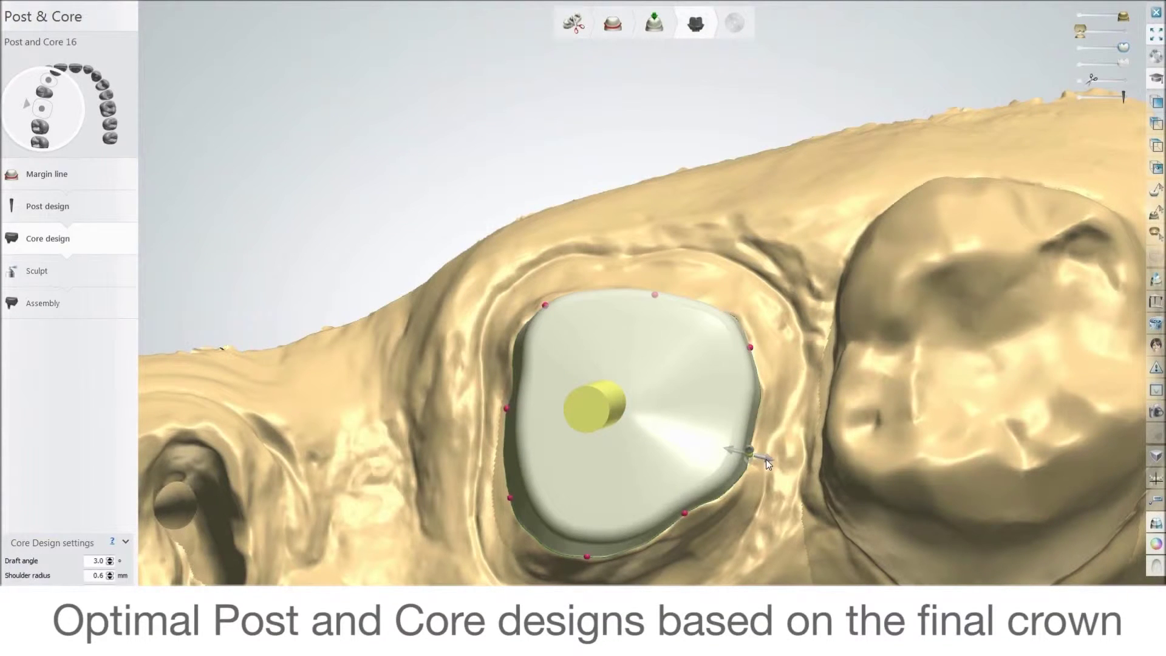
# Finish adjusting the core edge outline of post and core 16 with its handle
pyautogui.moveTo(766, 459); pyautogui.dragTo(764, 455)
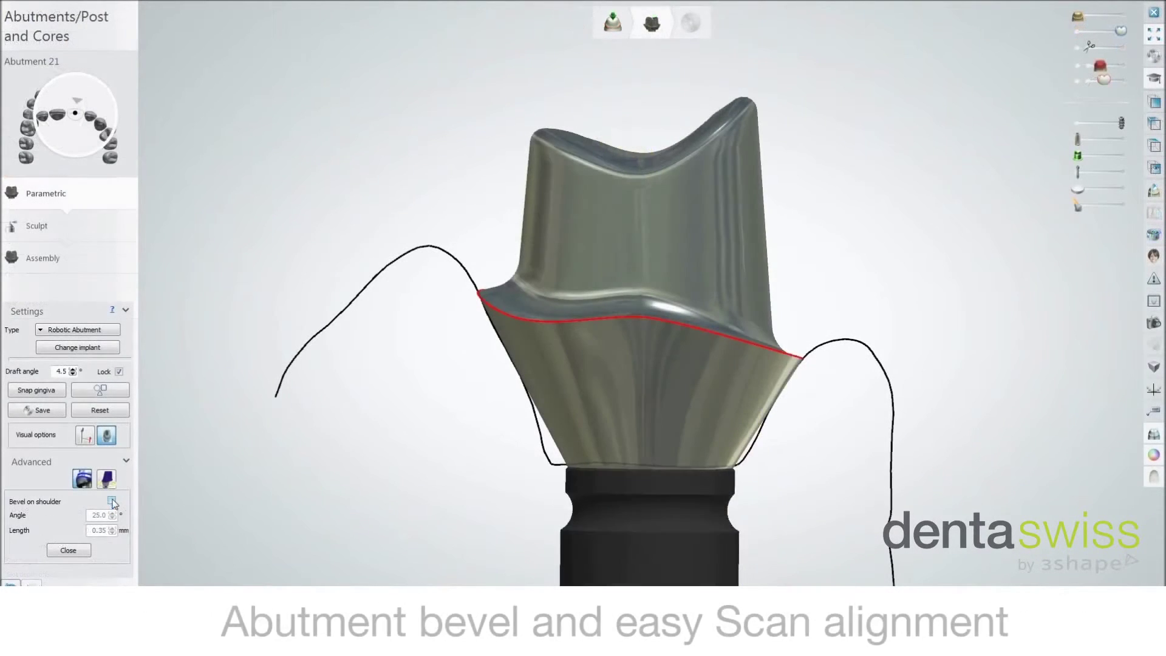
# Enable Bevel on shoulder for abutment 21, lengthen it to 0.45 mm and reduce its angle
pyautogui.click(111, 501)
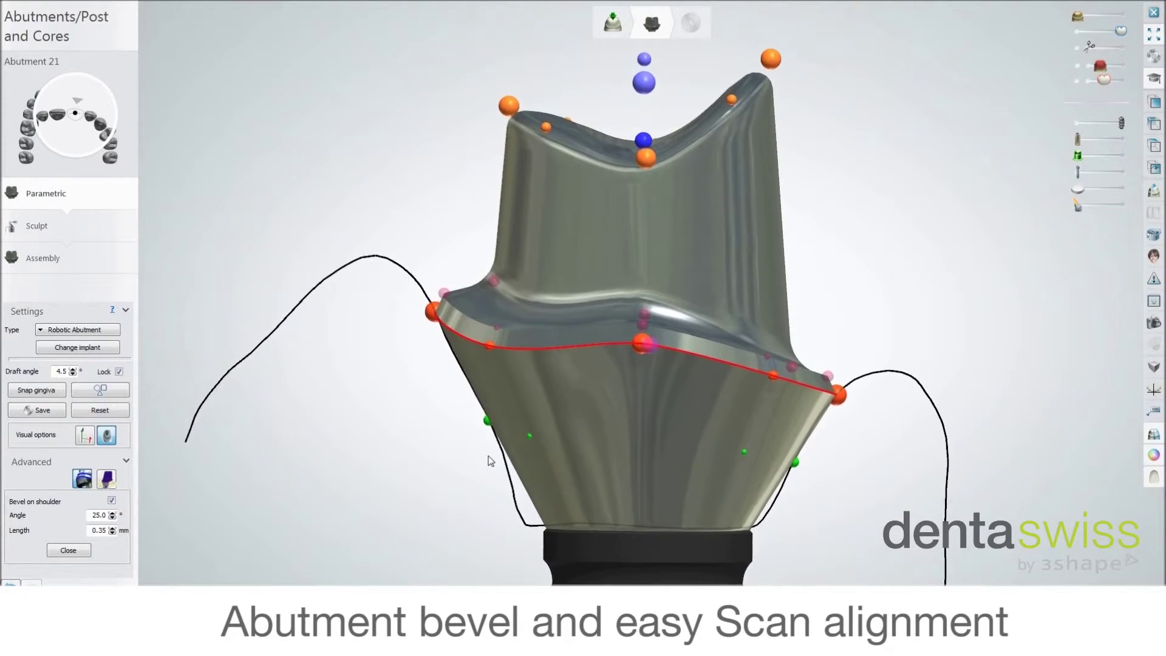
pyautogui.click(112, 528)
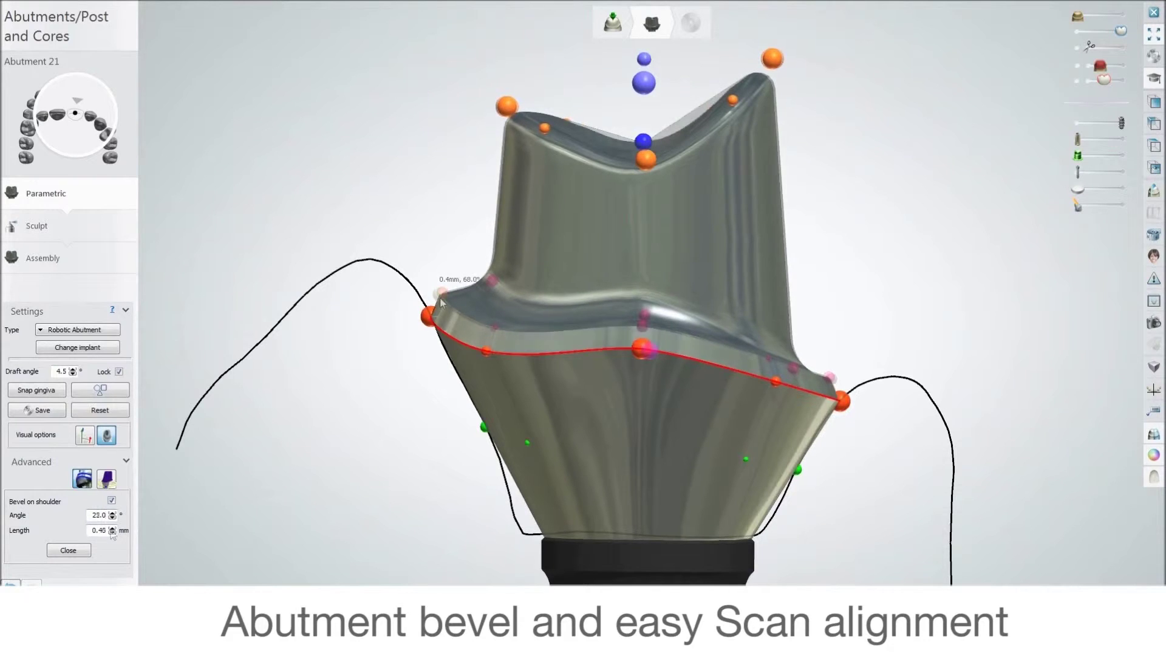
pyautogui.moveTo(439, 297); pyautogui.dragTo(442, 296)
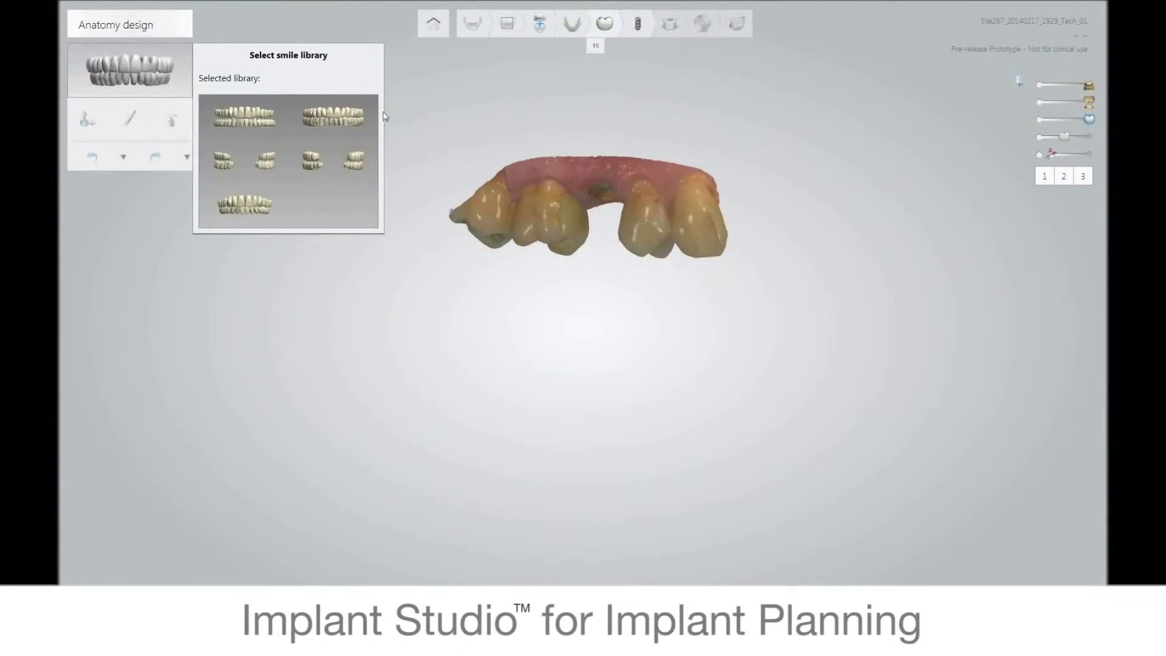
# Pick the second smile library for the gap and make the gum model fully opaque
pyautogui.click(329, 117)
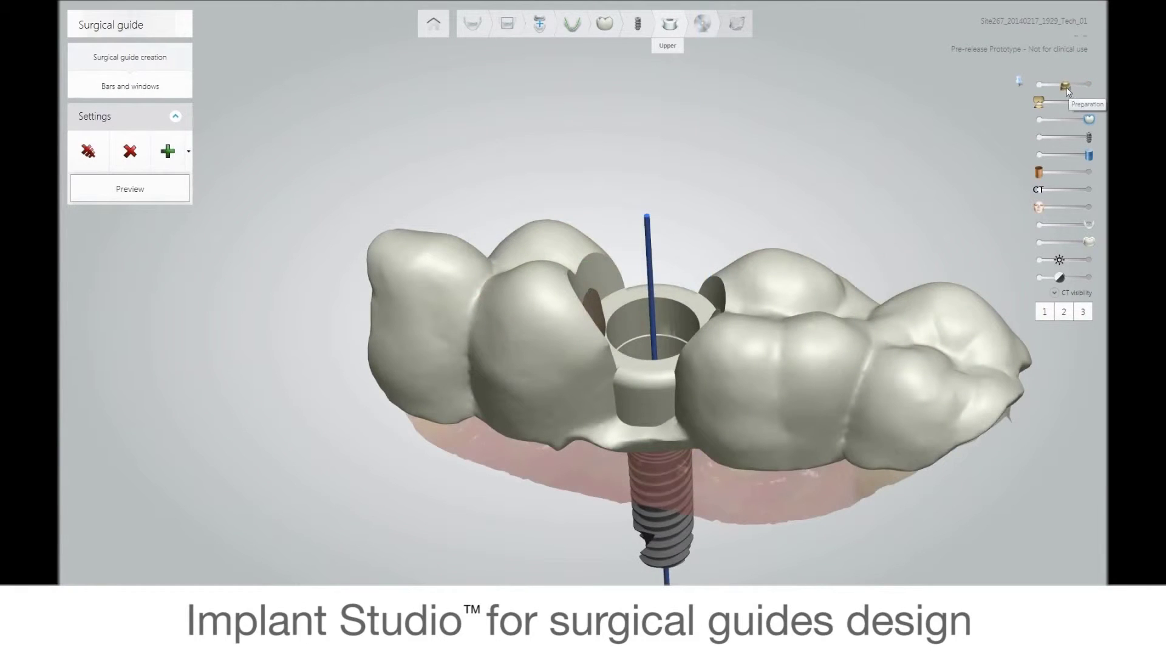
pyautogui.moveTo(1067, 87); pyautogui.dragTo(1092, 86)
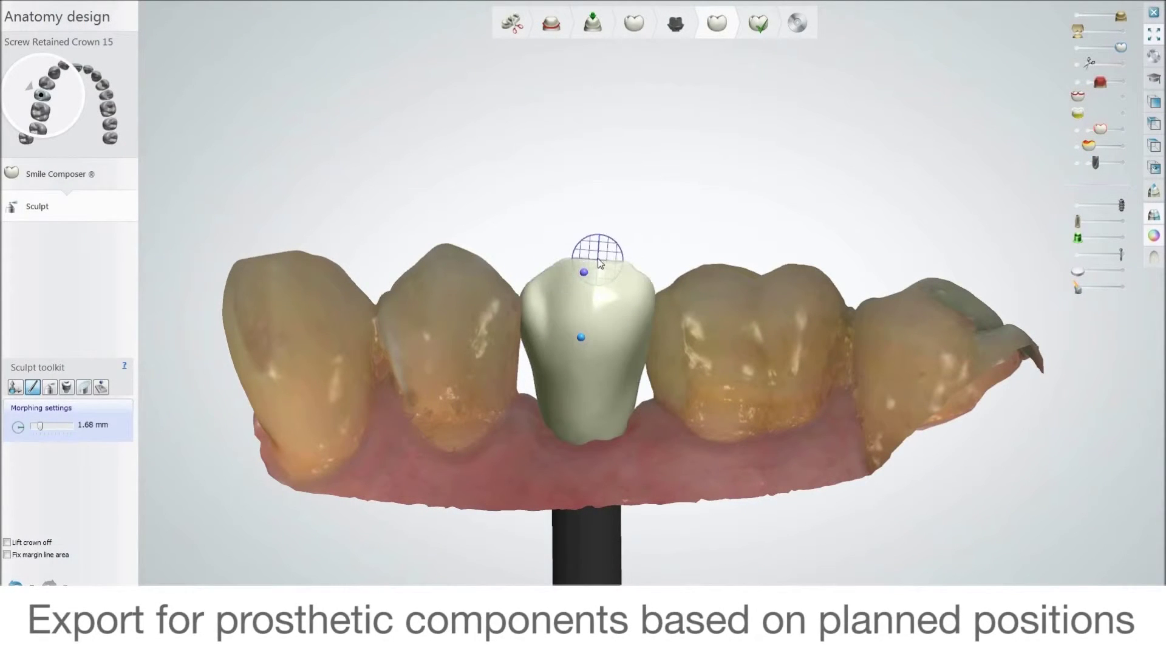
# Rotate to view crown 15 from above-right and add material to its top
pyautogui.moveTo(599, 256)
pyautogui.mouseDown(button='right')
pyautogui.moveTo(745, 366)
pyautogui.moveTo(590, 250)
pyautogui.mouseUp(button='right')
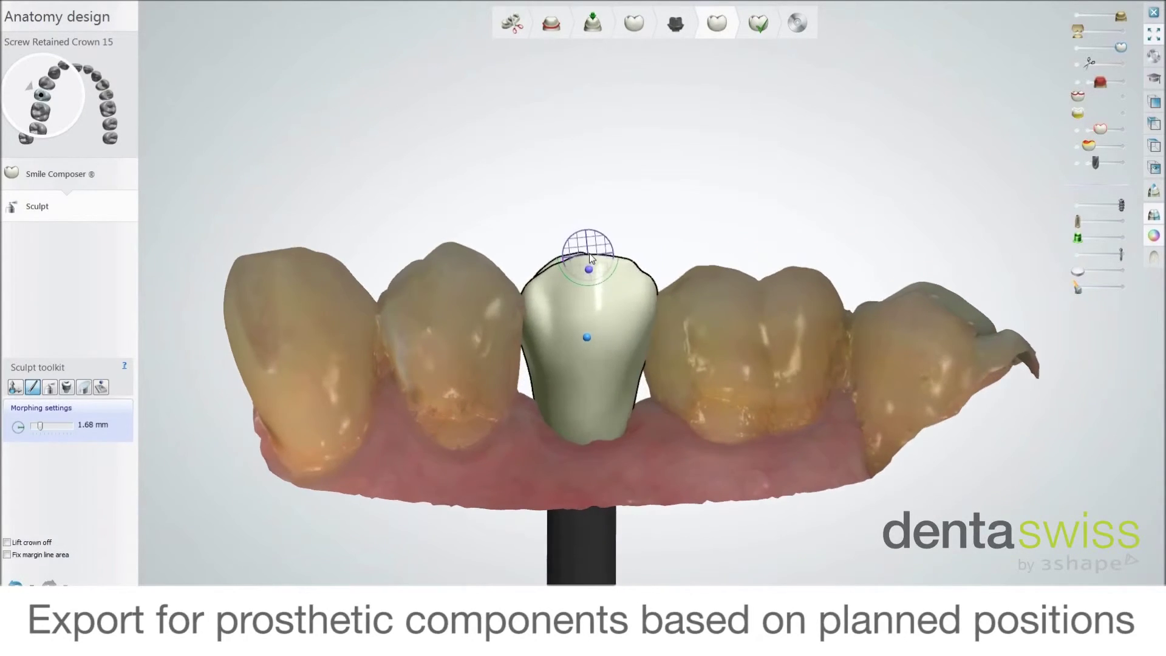
pyautogui.click(592, 254)
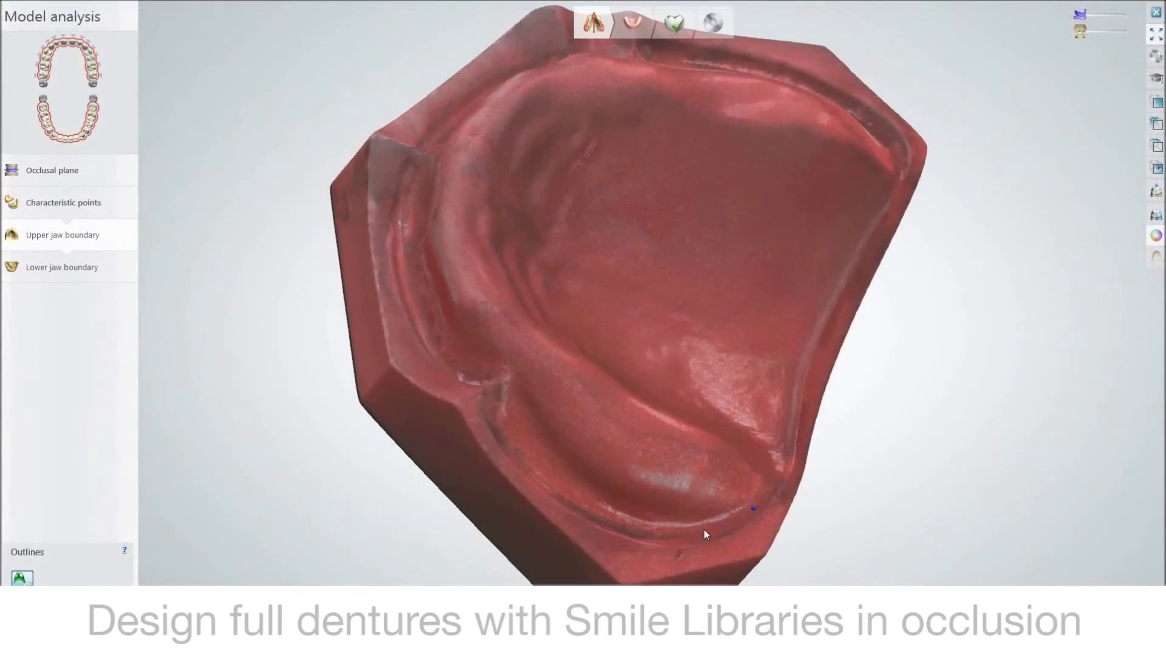
# Place six upper jaw boundary points along the model, extending the curve upward
pyautogui.click(709, 532)
pyautogui.click(662, 534)
pyautogui.click(610, 520)
pyautogui.click(509, 429)
pyautogui.click(510, 402)
pyautogui.click(509, 382)
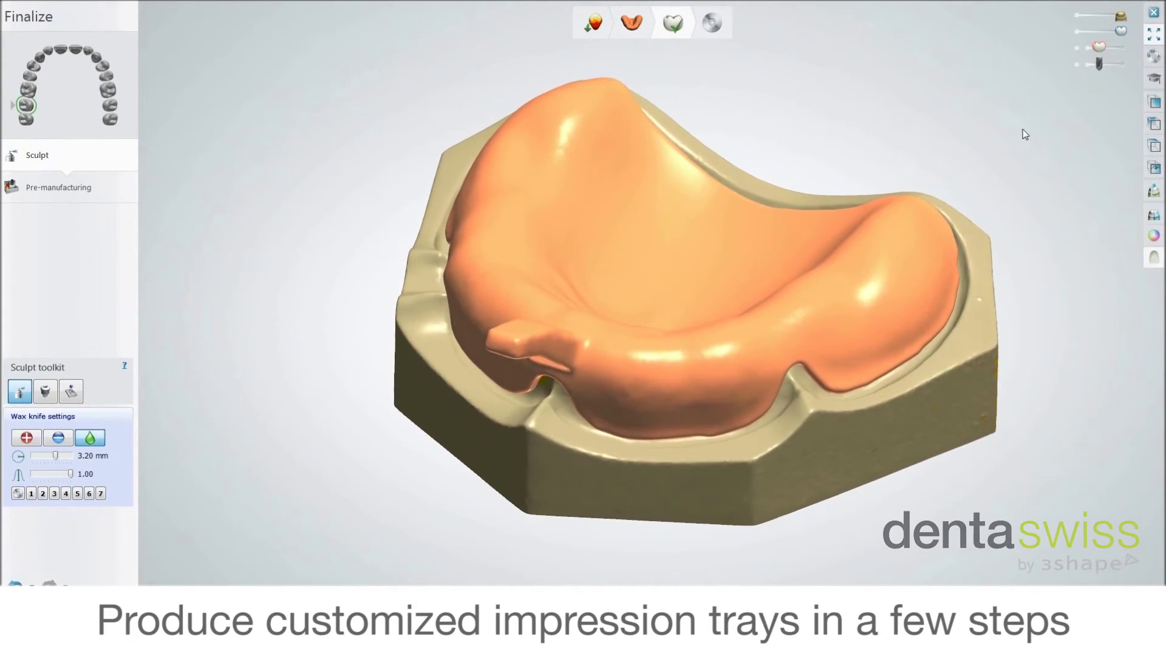
# Slide the model visibility fully left so only the custom impression tray shows
pyautogui.moveTo(1119, 17); pyautogui.dragTo(1036, 41)
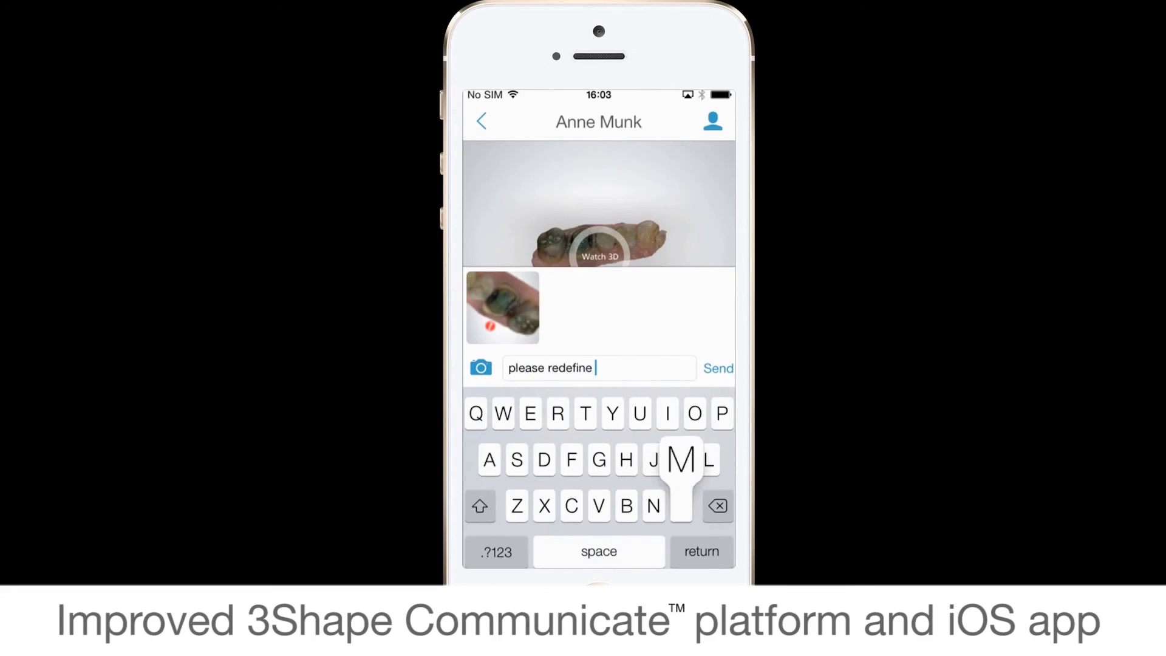
# Type 'in' to extend the message to 'please redefine margin lin'
pyautogui.write('in lin')
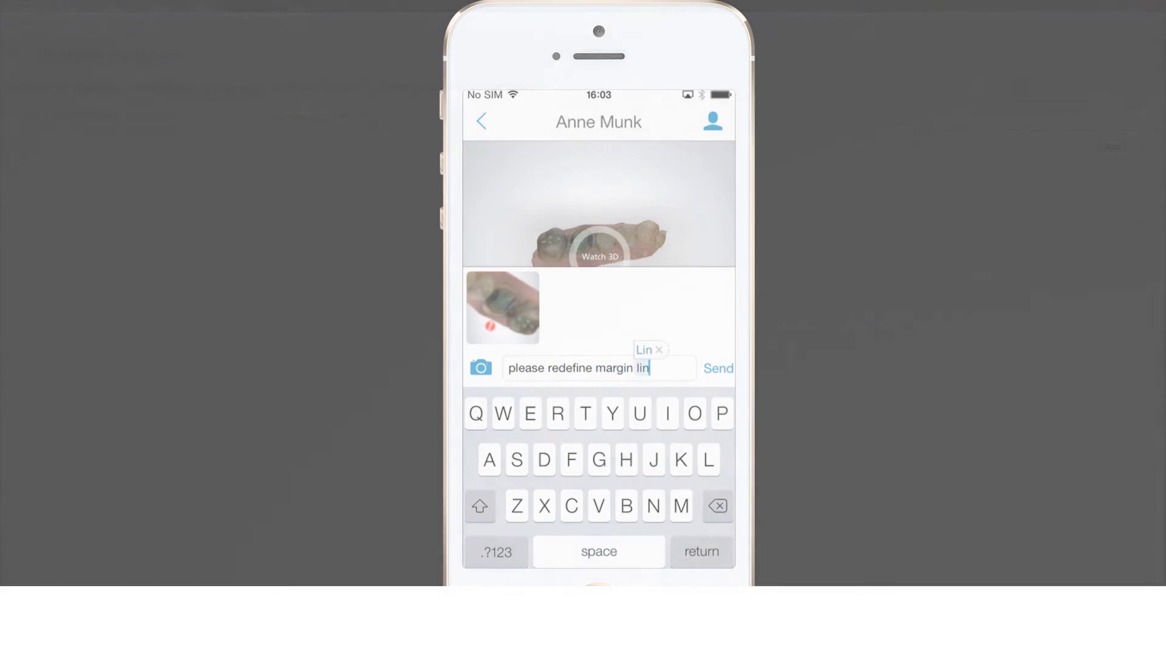